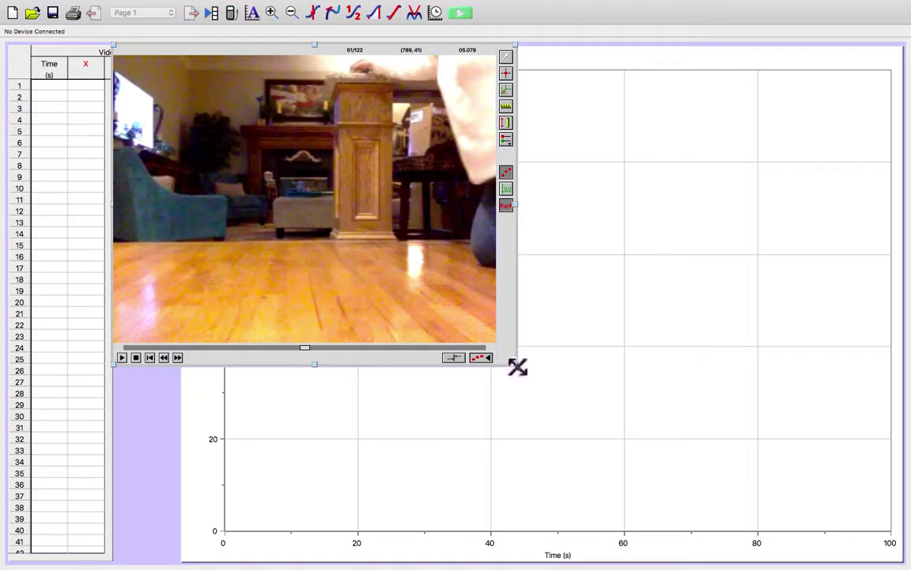
# Enlarge the movie window to nearly the full page height and move the movie to frame 65.
pyautogui.moveTo(518, 366); pyautogui.dragTo(700, 556)
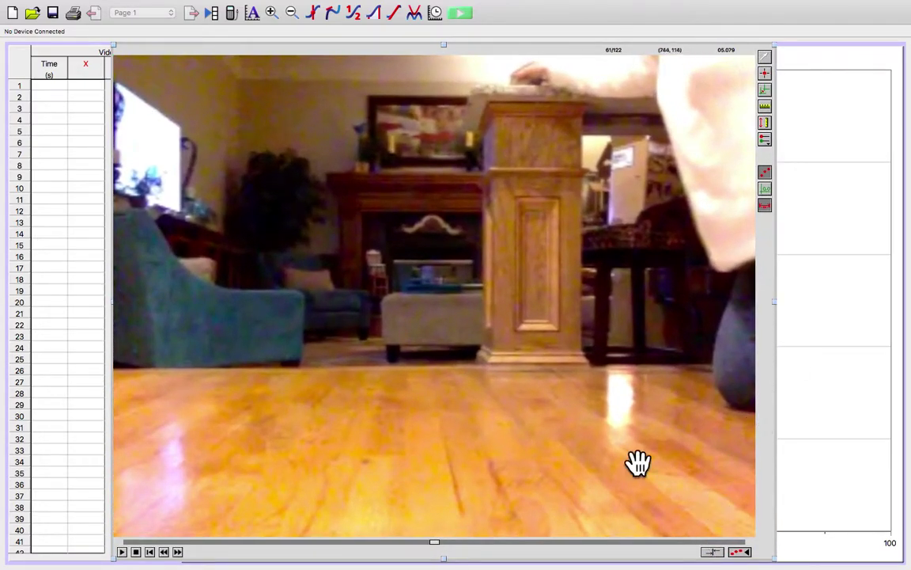
pyautogui.moveTo(436, 542); pyautogui.dragTo(465, 544)
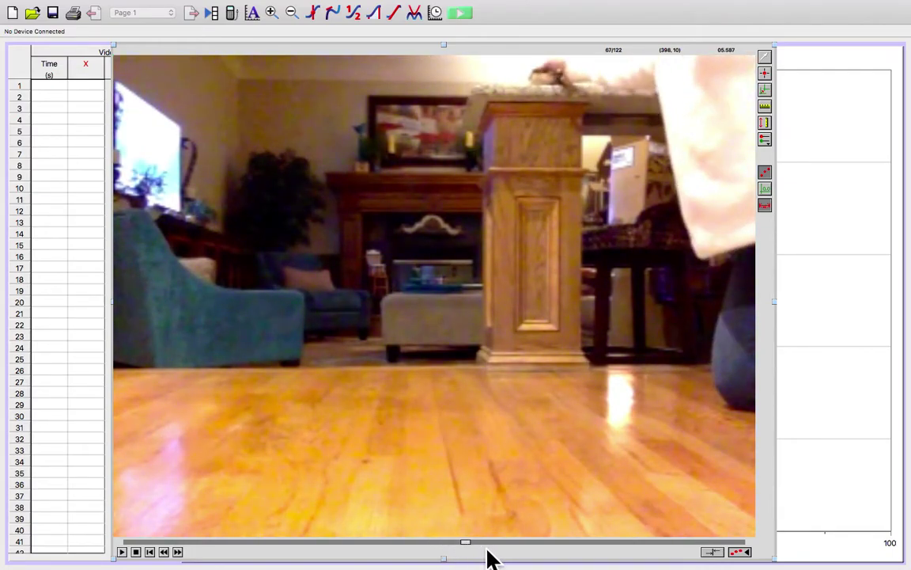
pyautogui.moveTo(467, 542); pyautogui.dragTo(492, 546)
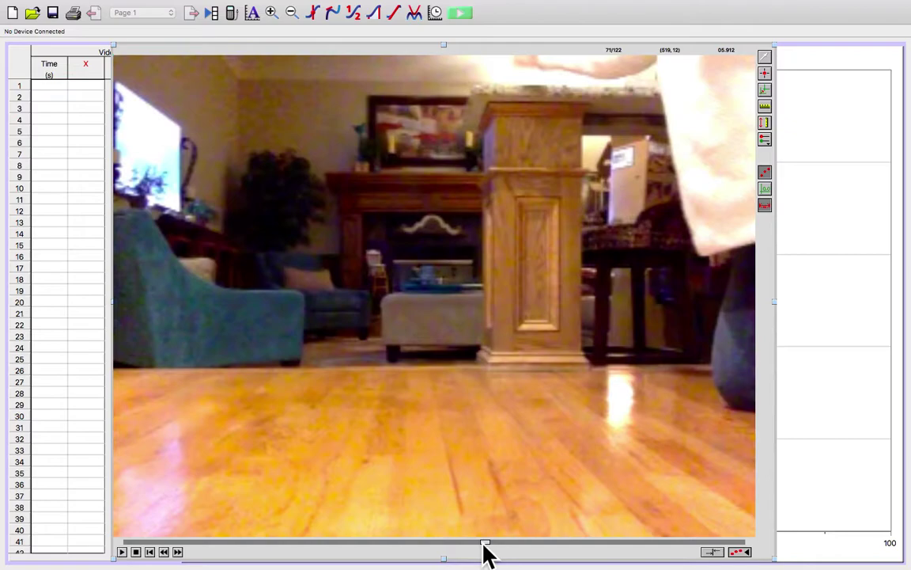
pyautogui.moveTo(485, 543); pyautogui.dragTo(460, 543)
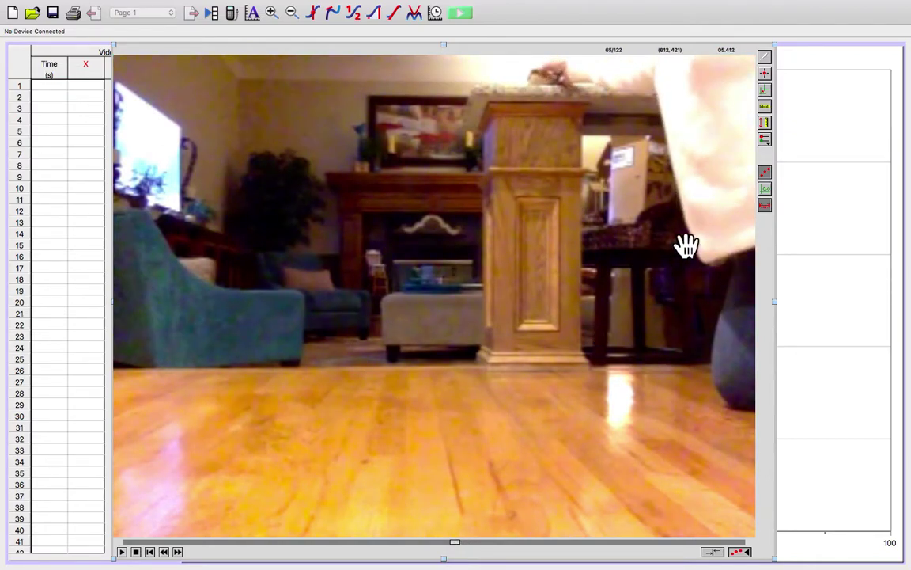
# Set the movie scale to 1 m along the wooden pillar's height and place the coordinate origin on the floor line below the blue armchair.
pyautogui.click(769, 109)
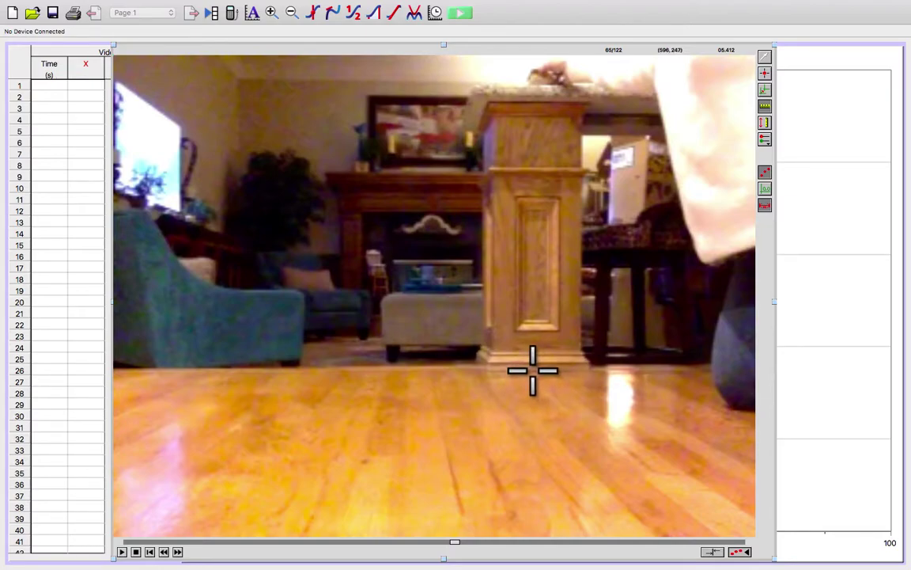
pyautogui.moveTo(532, 370); pyautogui.dragTo(532, 103)
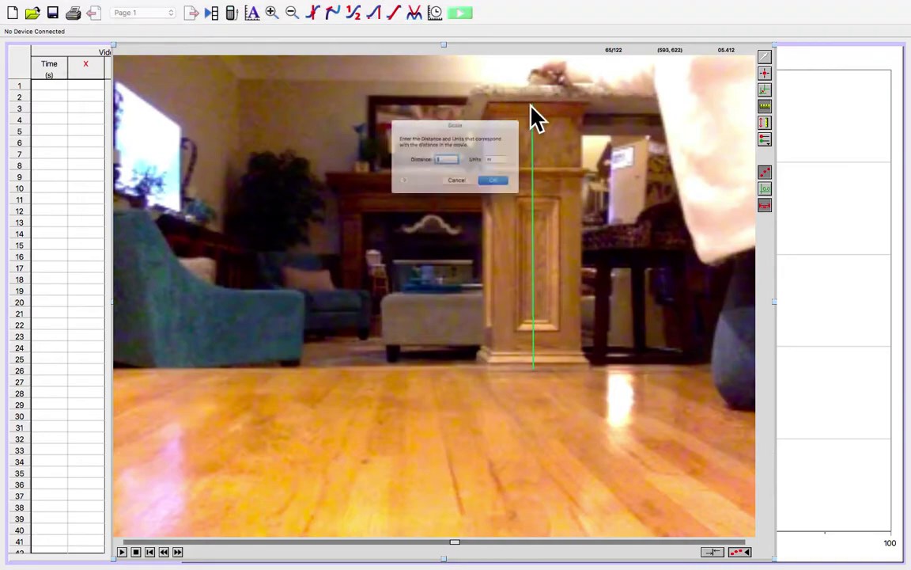
pyautogui.click(512, 191)
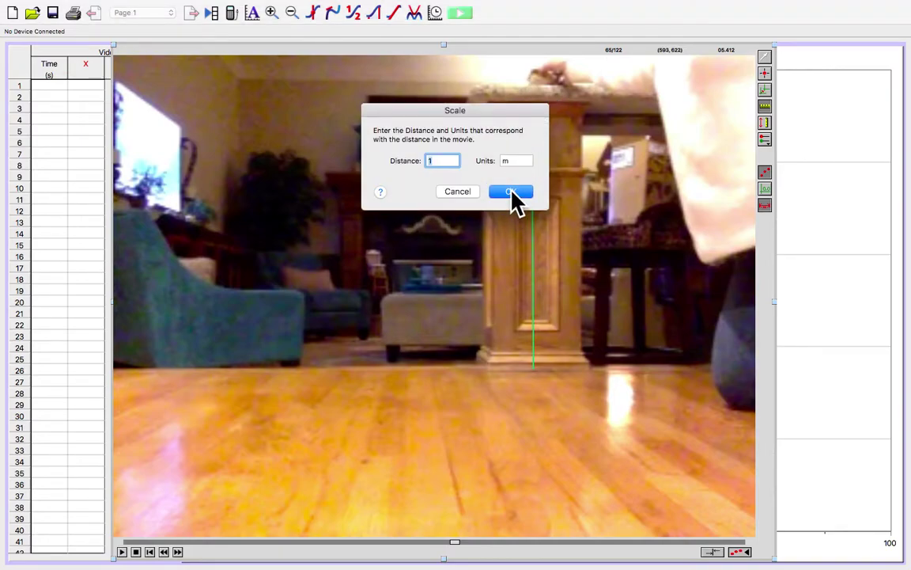
pyautogui.click(511, 191)
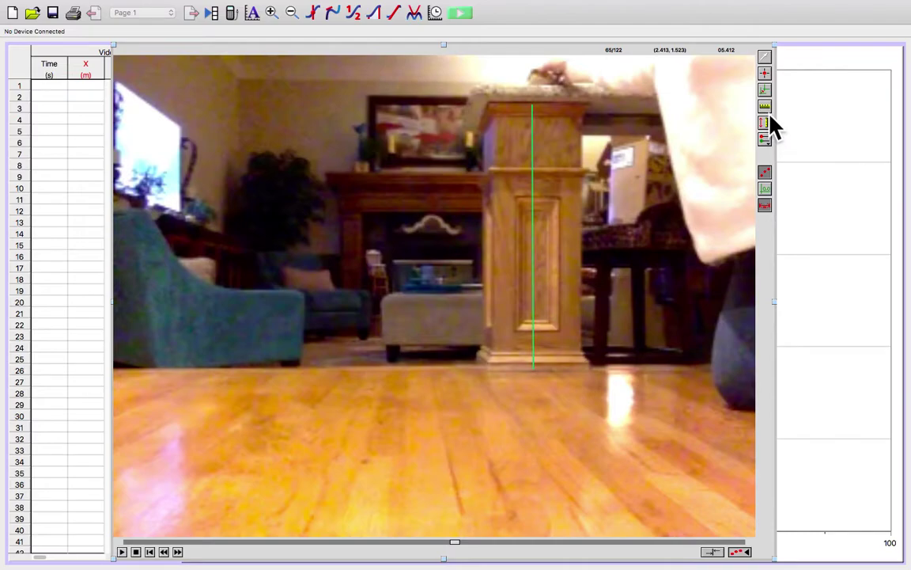
pyautogui.click(765, 90)
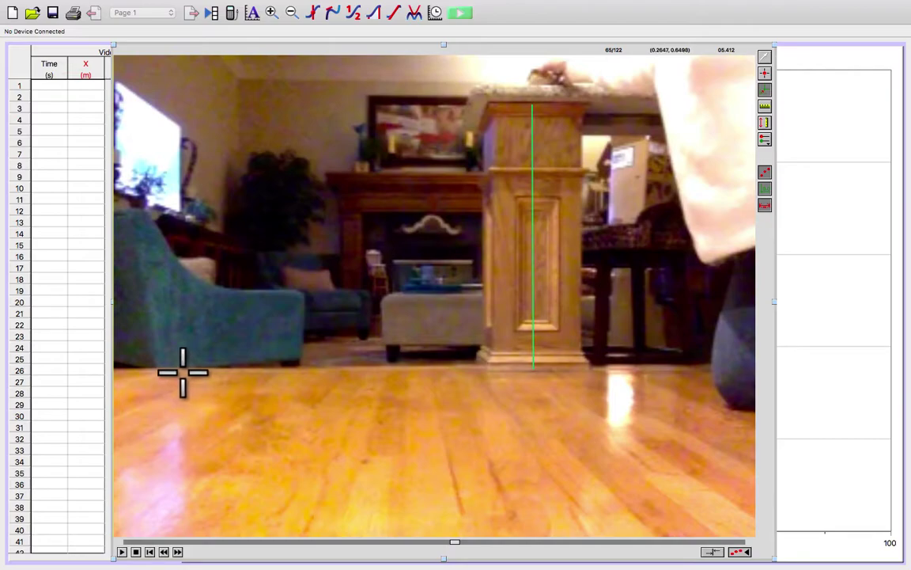
pyautogui.click(183, 372)
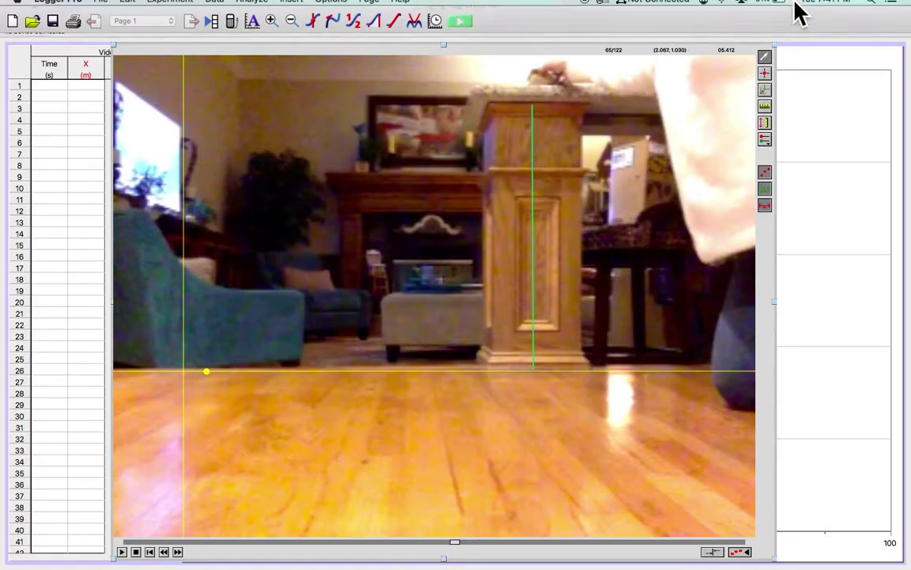
# Turn on point marking and advance the movie frame by frame to frame 71.
pyautogui.click(766, 72)
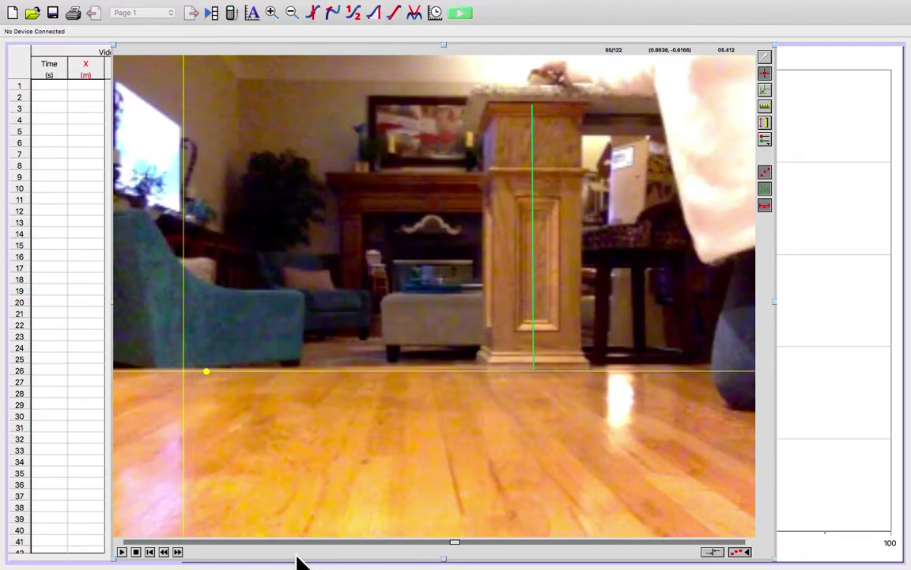
pyautogui.click(177, 553)
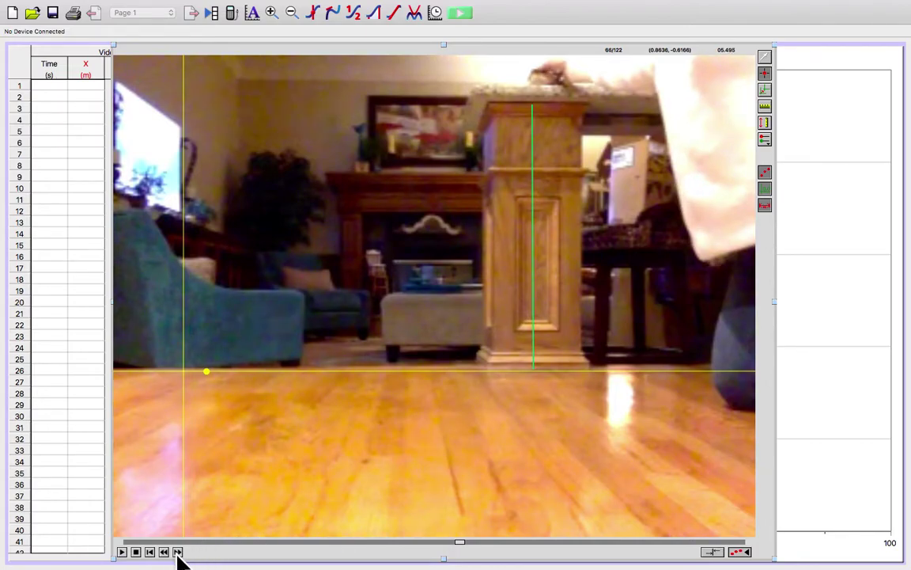
pyautogui.click(177, 553)
pyautogui.click(177, 552)
pyautogui.click(177, 552)
pyautogui.click(178, 553)
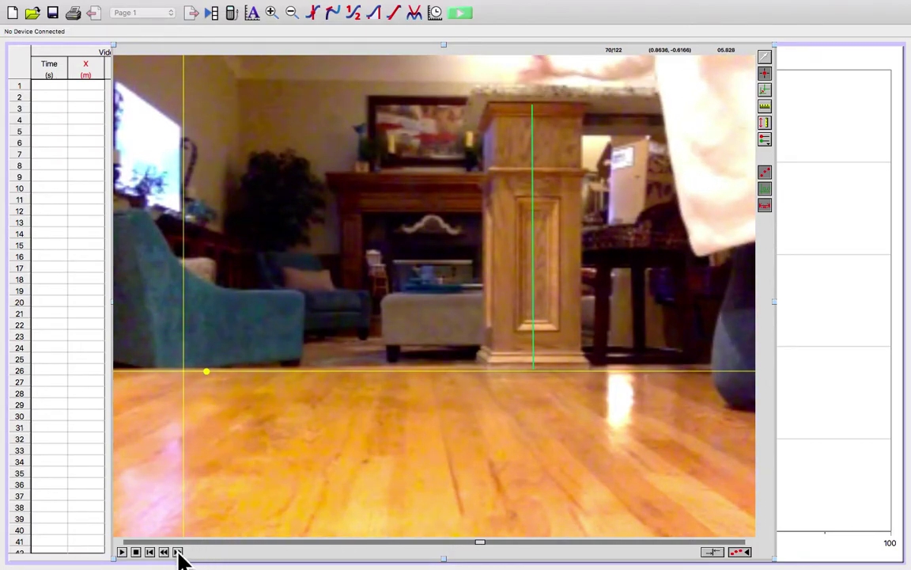
pyautogui.click(177, 553)
pyautogui.click(177, 553)
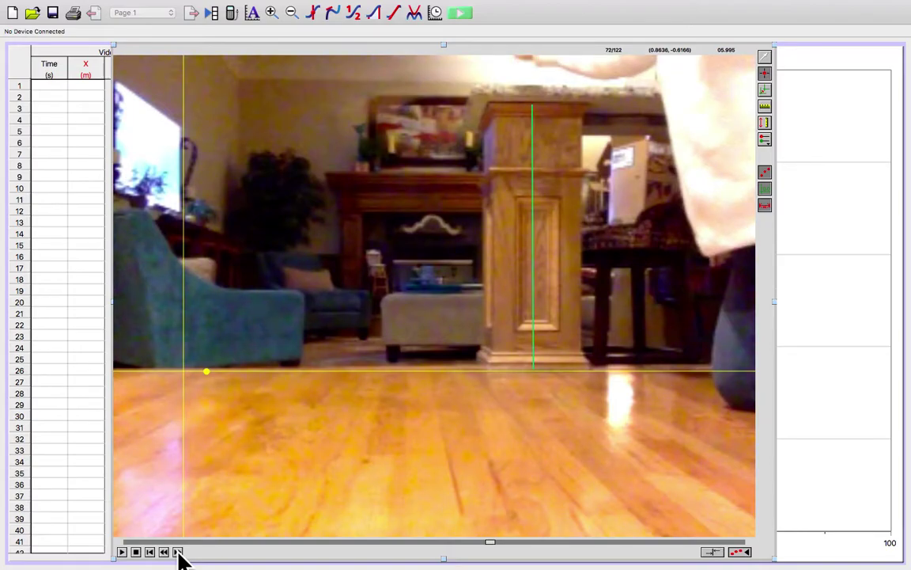
pyautogui.click(165, 552)
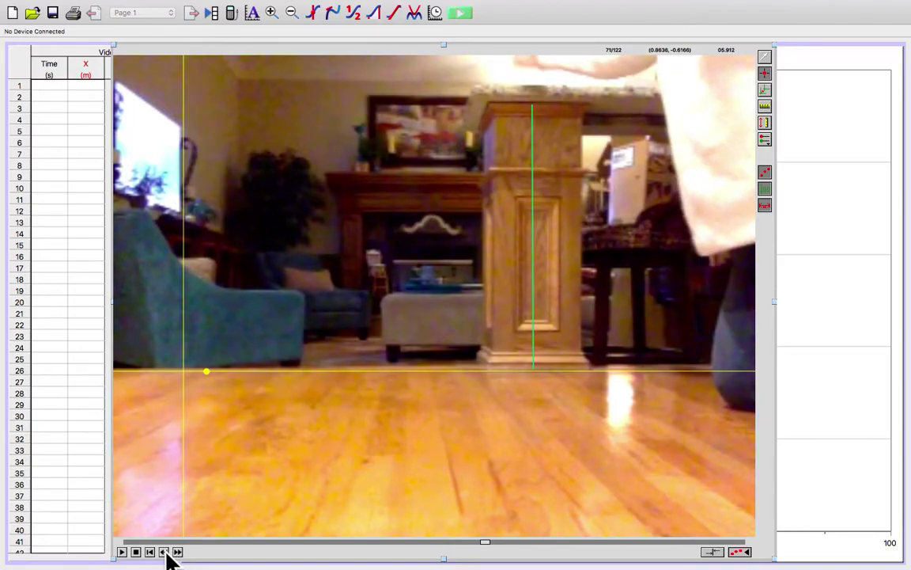
# Mark the flying toy's position in five consecutive frames starting at frame 71, then end point marking.
pyautogui.click(494, 78)
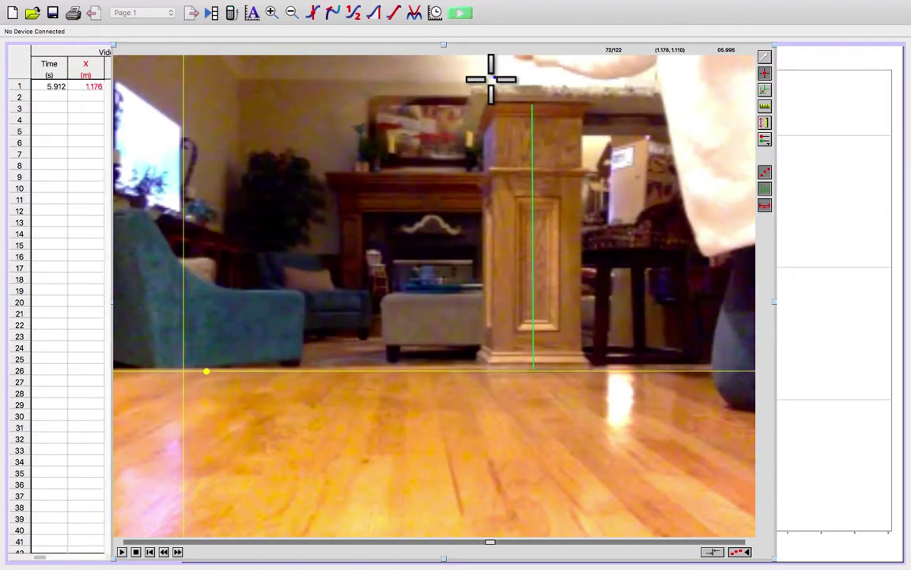
pyautogui.click(342, 126)
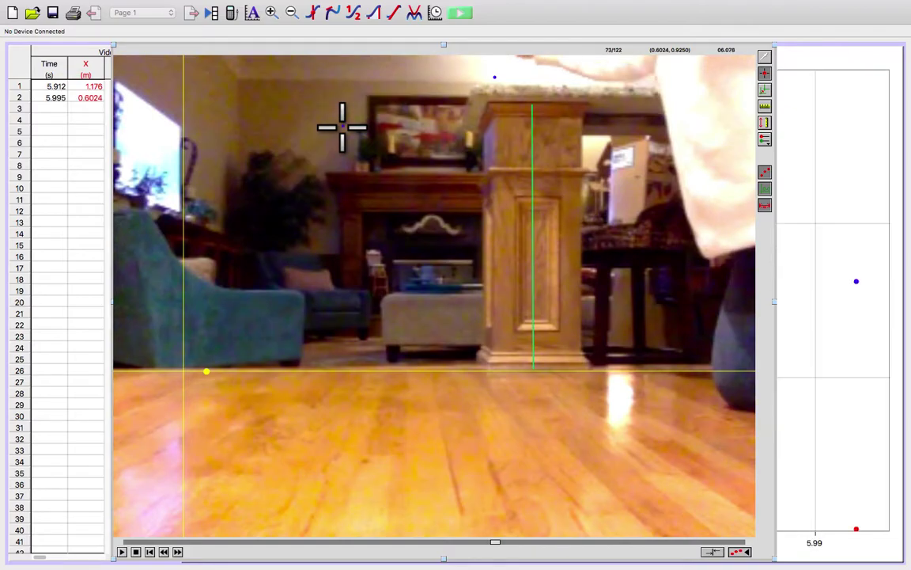
pyautogui.click(283, 182)
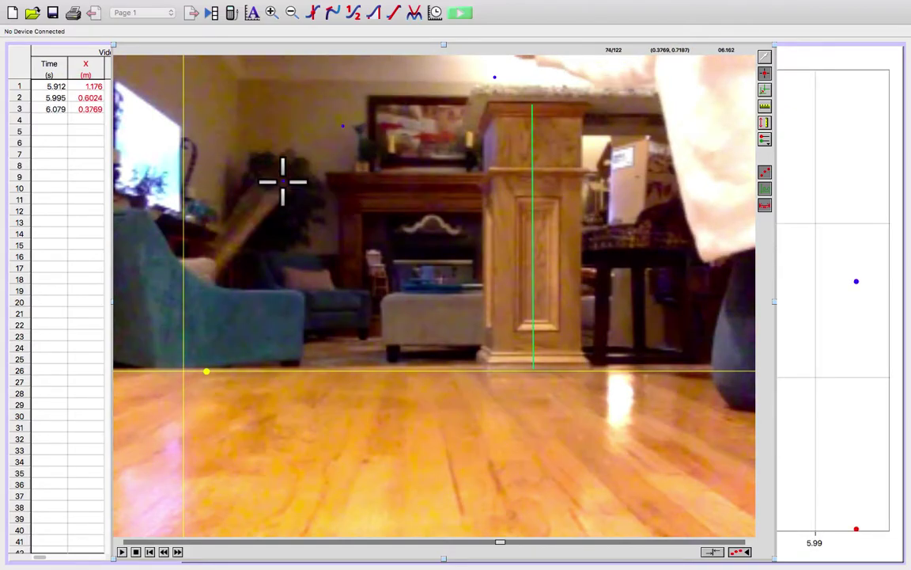
pyautogui.click(201, 283)
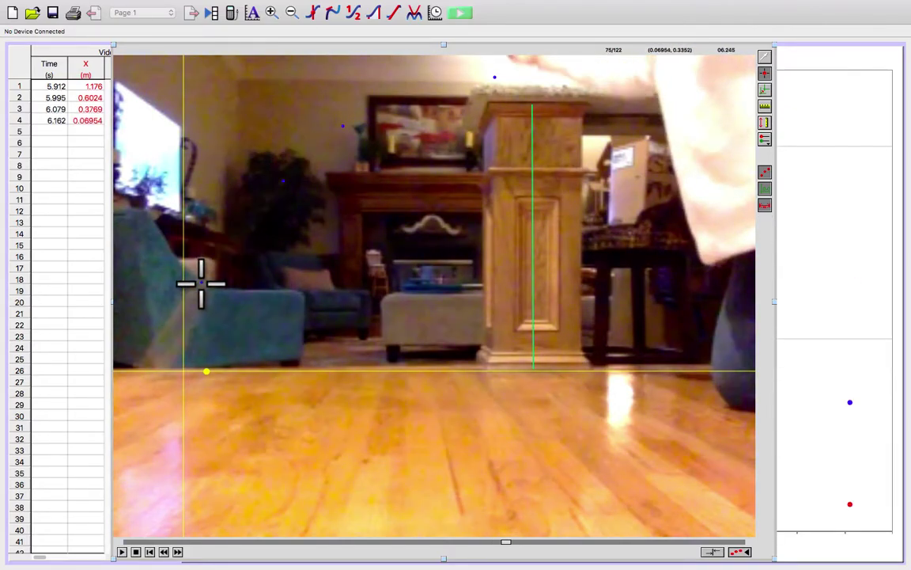
pyautogui.click(142, 376)
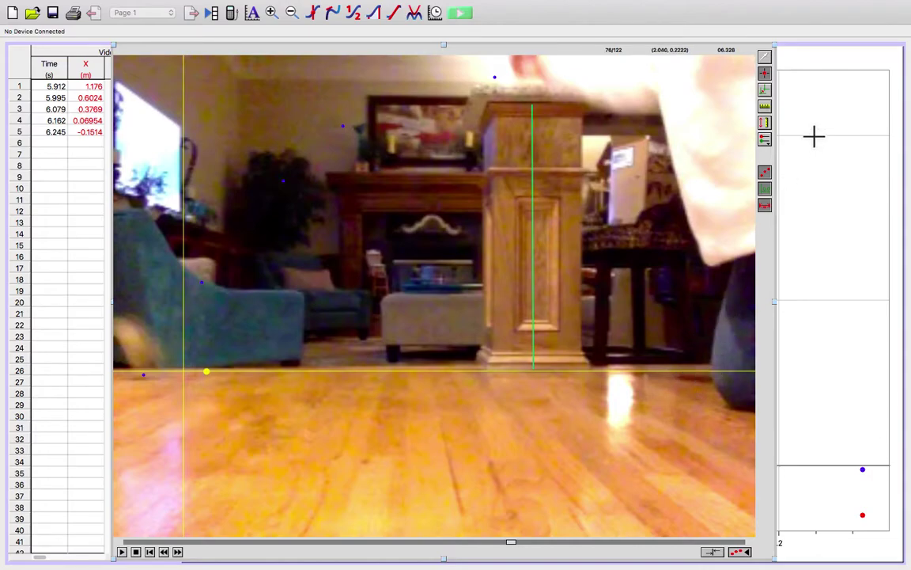
pyautogui.click(765, 56)
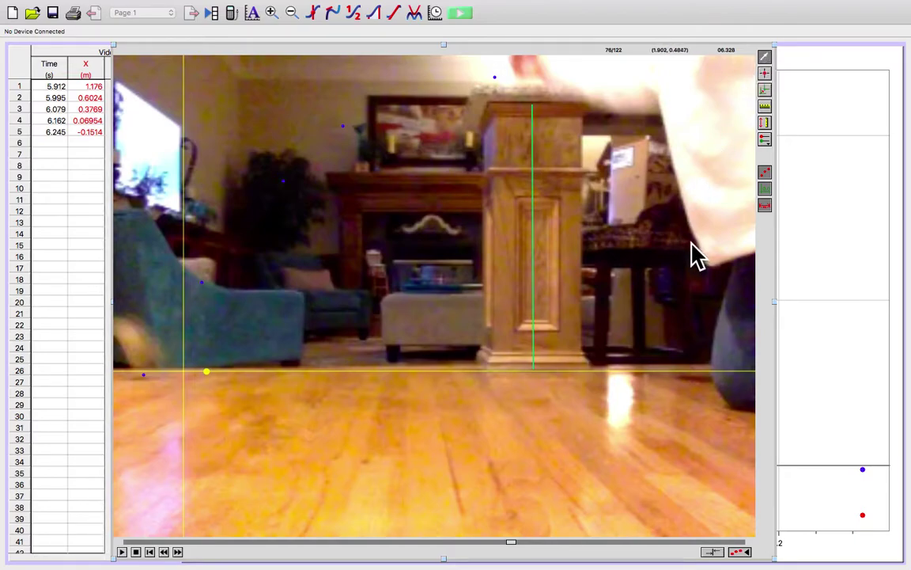
# Fit a quadratic curve (A*t^2+Bt+C) to all VideoAnalysis|Y points on the graph and move its results box clear of the curve.
pyautogui.click(819, 191)
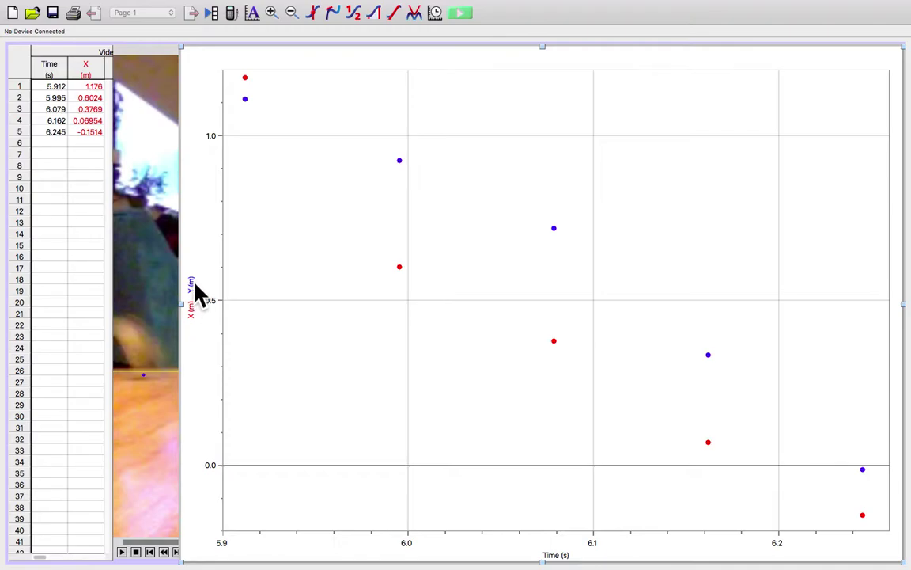
pyautogui.moveTo(232, 72); pyautogui.dragTo(881, 543)
pyautogui.click(230, 72)
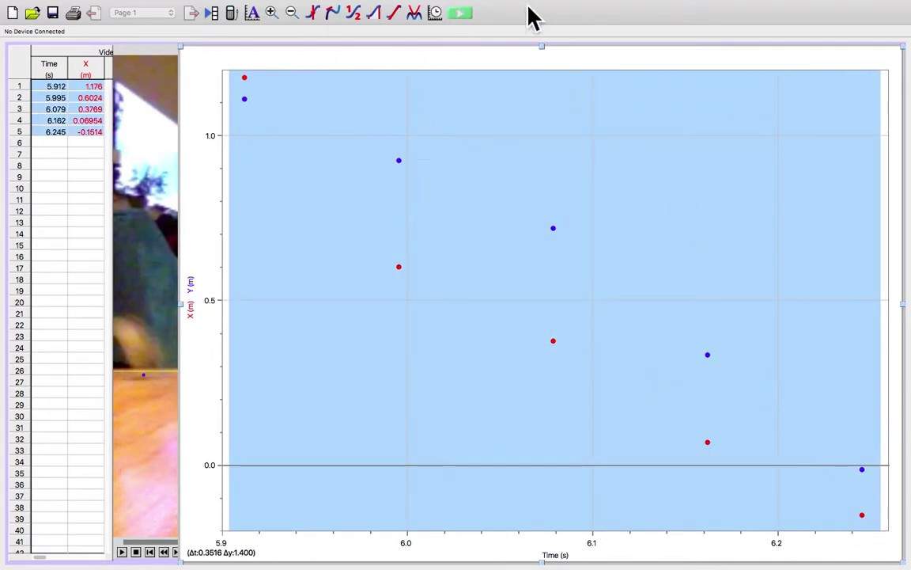
pyautogui.click(412, 14)
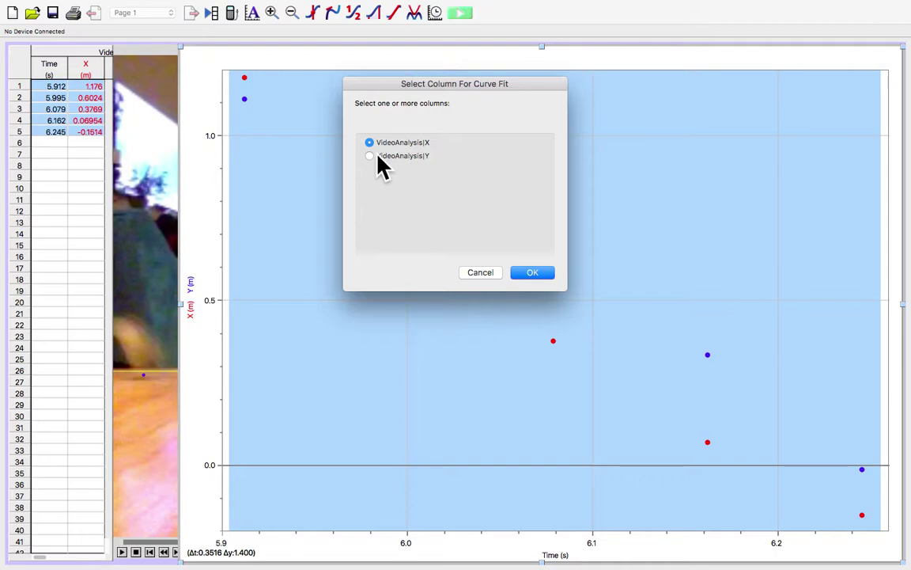
pyautogui.click(370, 156)
pyautogui.click(524, 274)
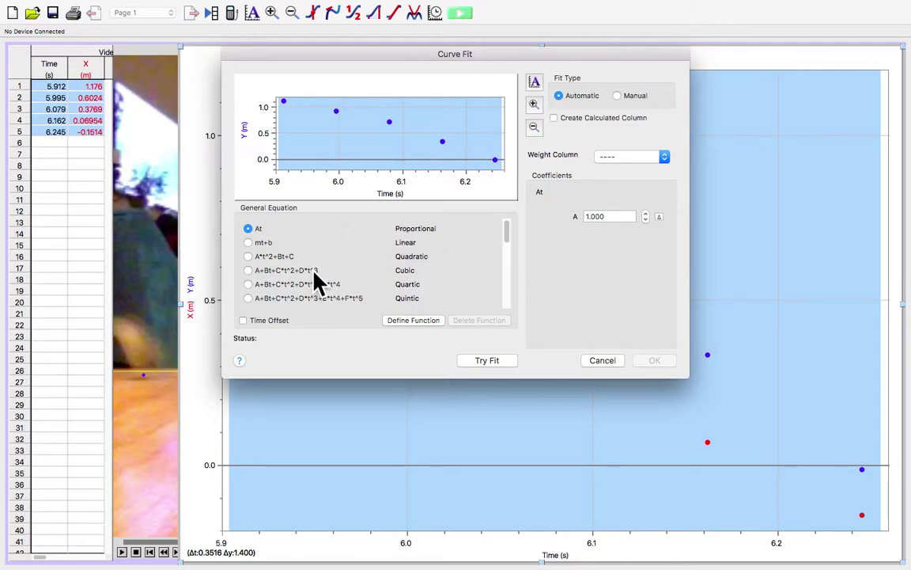
pyautogui.click(248, 256)
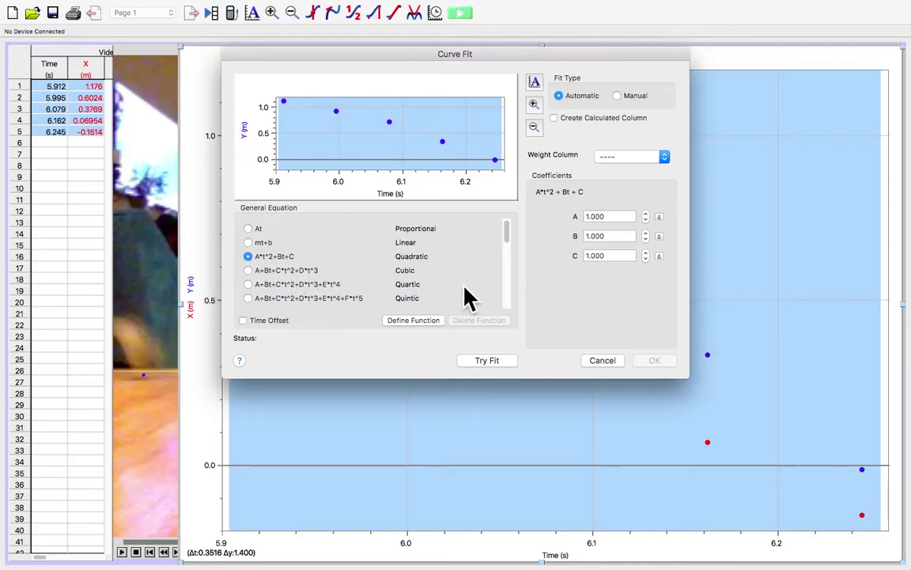
pyautogui.click(494, 368)
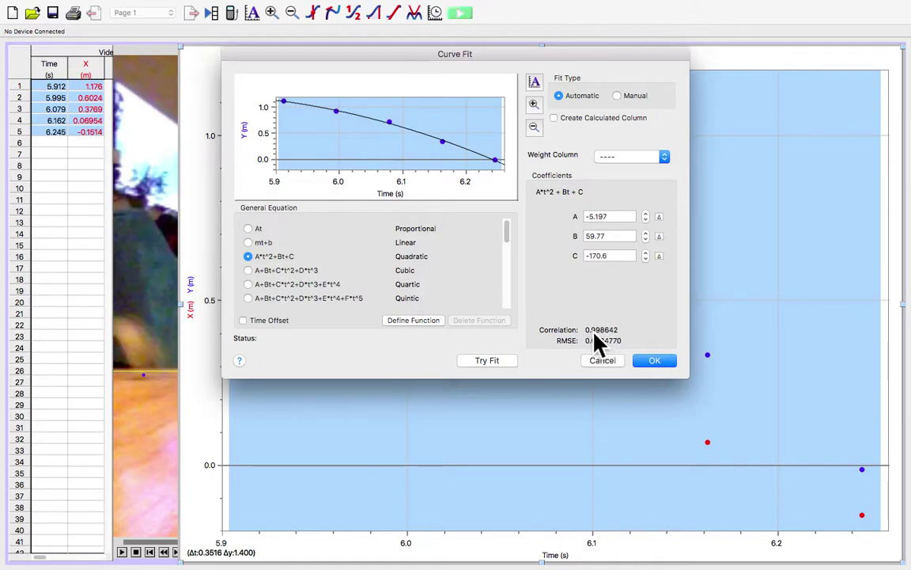
pyautogui.click(656, 362)
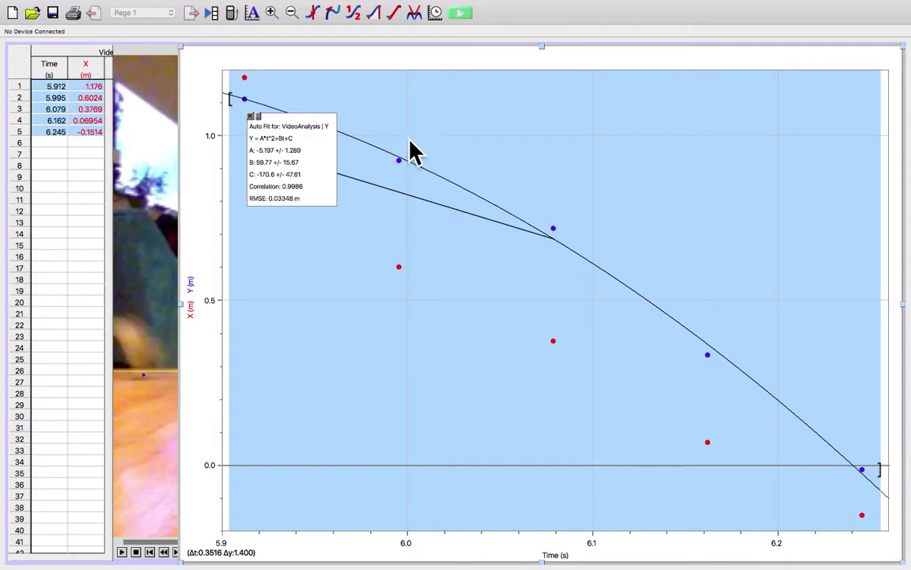
pyautogui.moveTo(325, 144); pyautogui.dragTo(695, 150)
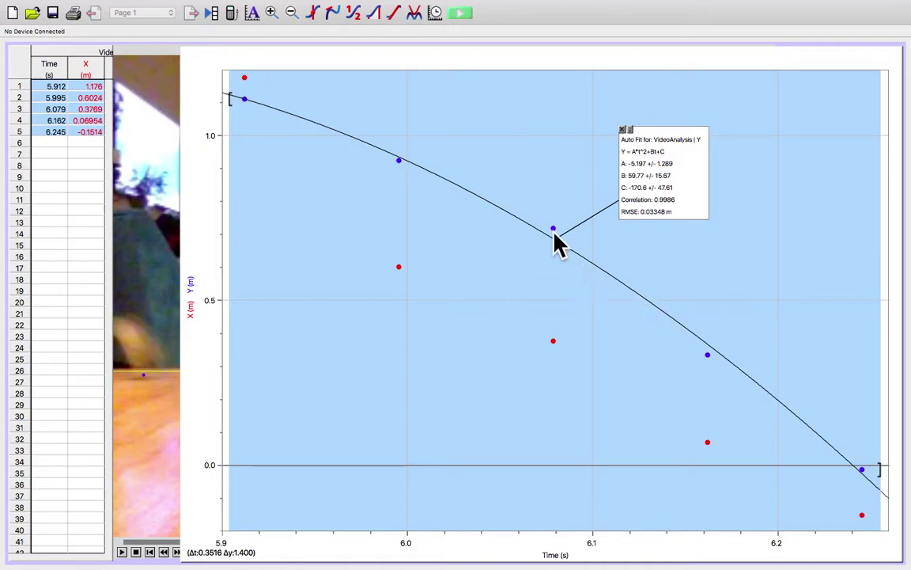
# Apply a linear fit to the VideoAnalysis|X data and move its results box below the fitted line.
pyautogui.moveTo(427, 7)
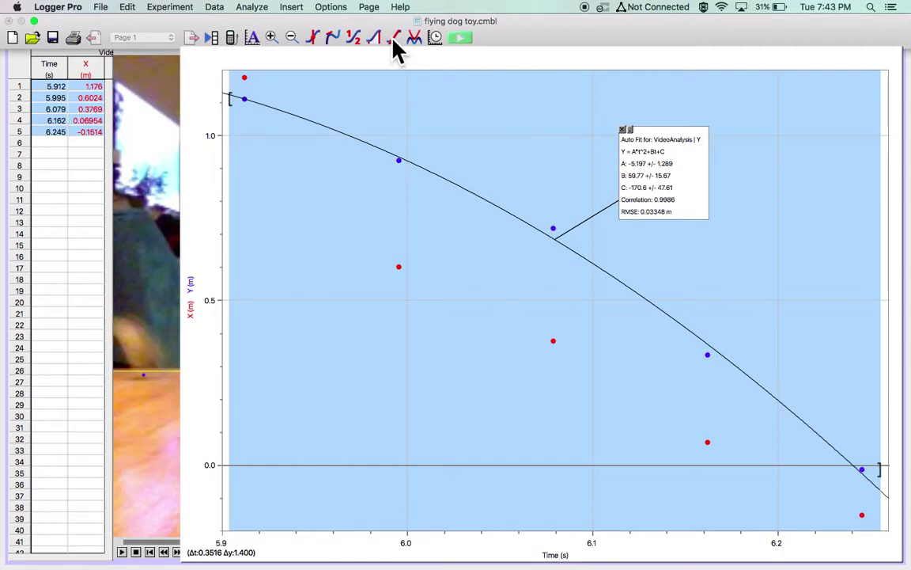
pyautogui.click(393, 39)
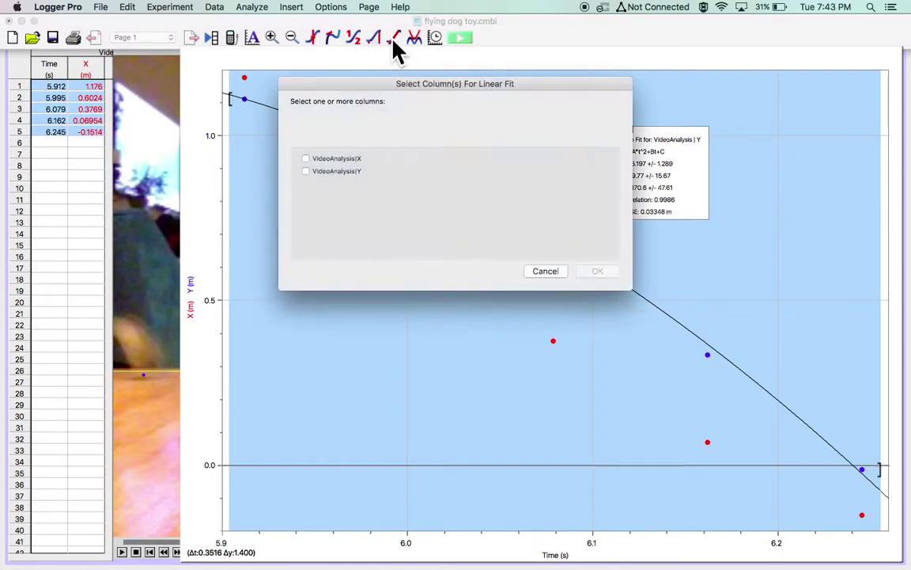
pyautogui.click(307, 159)
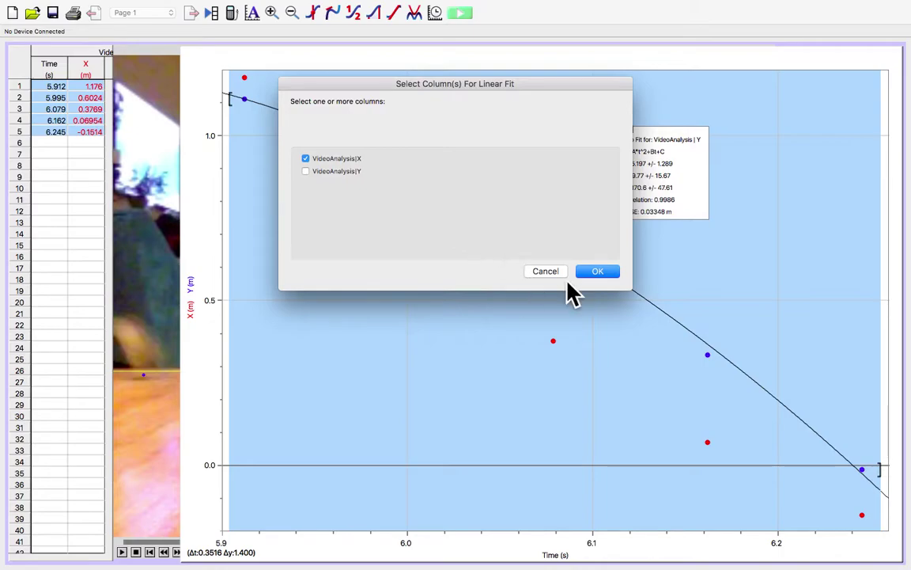
pyautogui.click(603, 272)
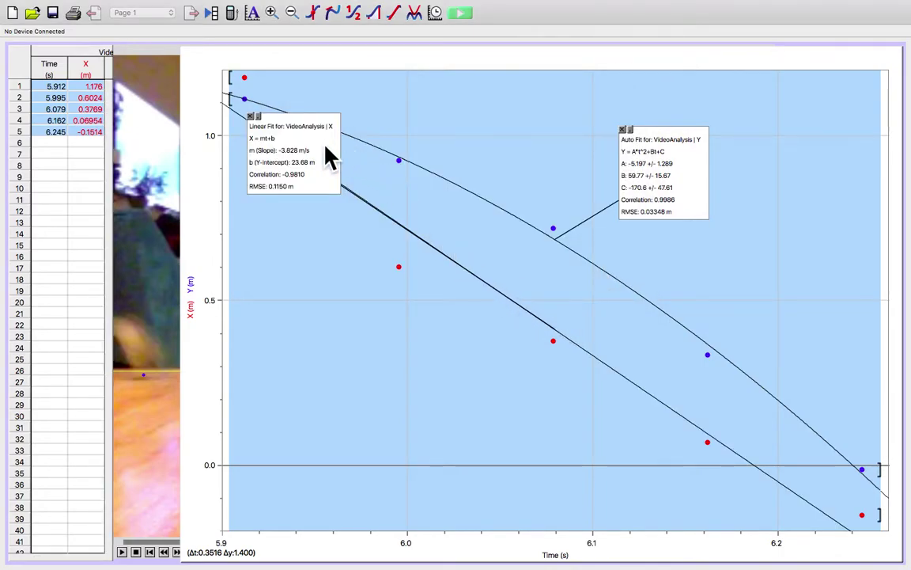
pyautogui.moveTo(321, 143); pyautogui.dragTo(336, 254)
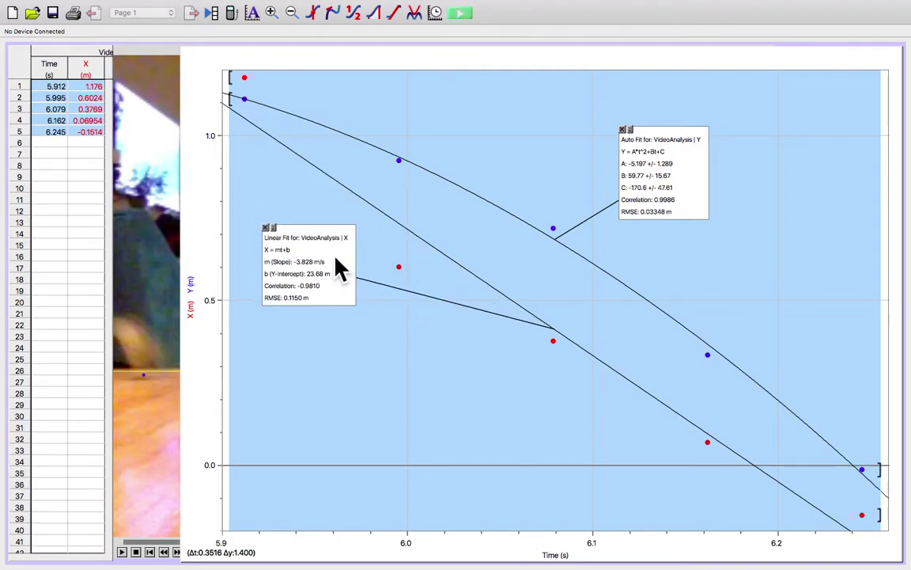